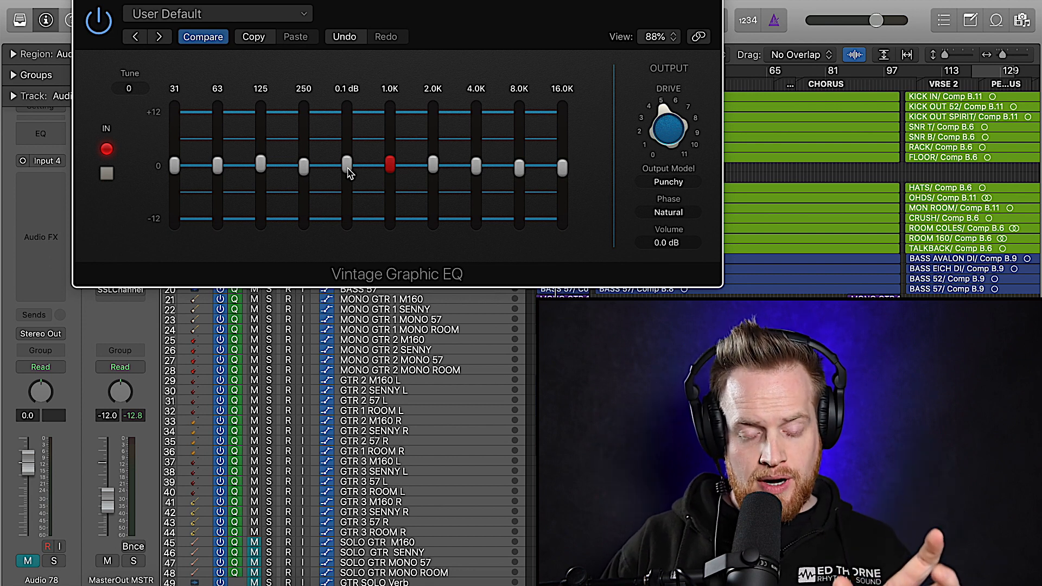
pyautogui.moveTo(458, 3); pyautogui.dragTo(497, 3)
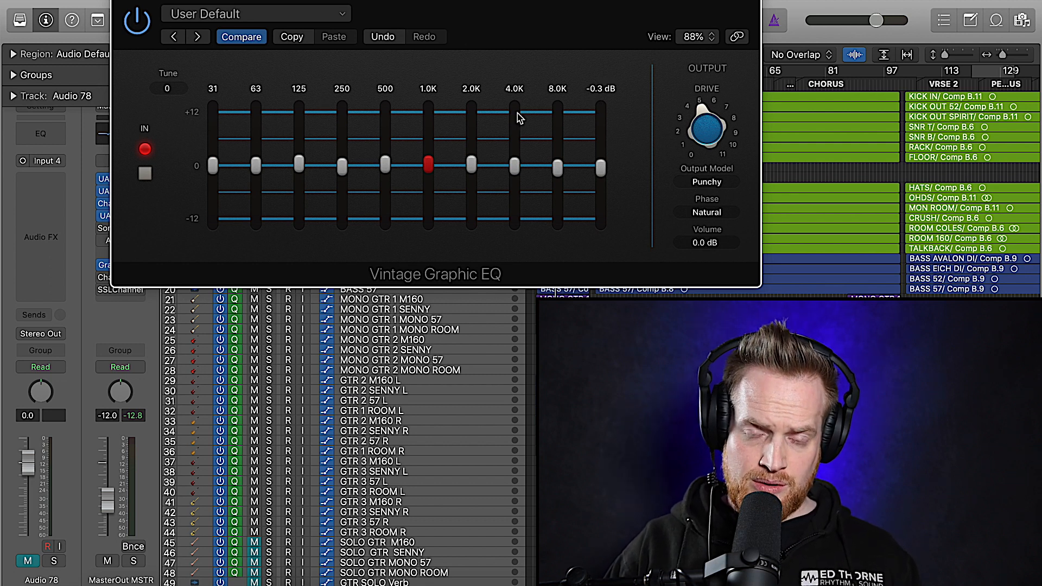
pyautogui.moveTo(444, 3); pyautogui.dragTo(379, 3)
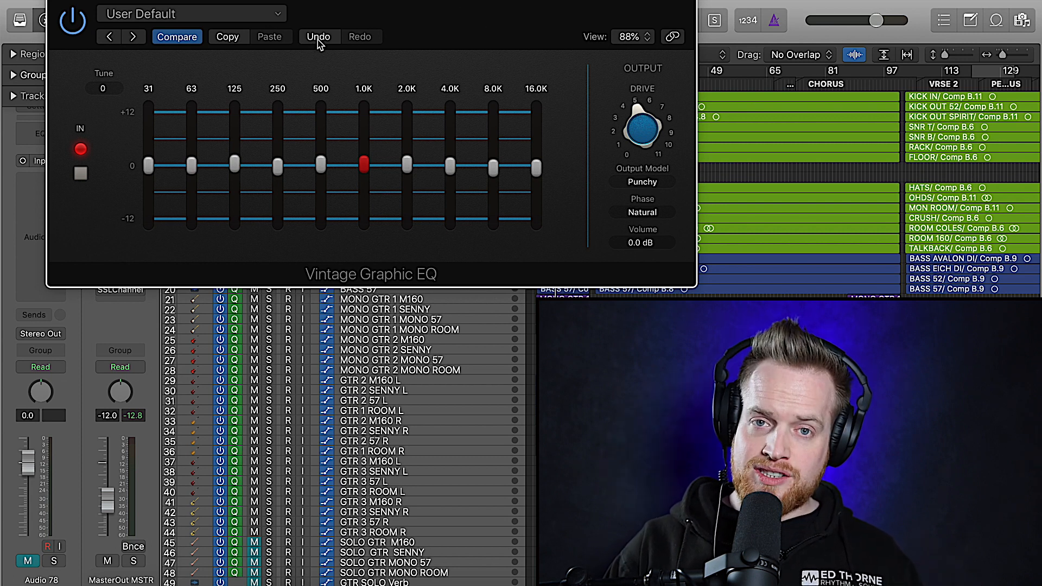
# Play the track and audition boosts and cuts across the Vintage Graphic EQ's bands, returning them to near 0 dB.
pyautogui.press('space')
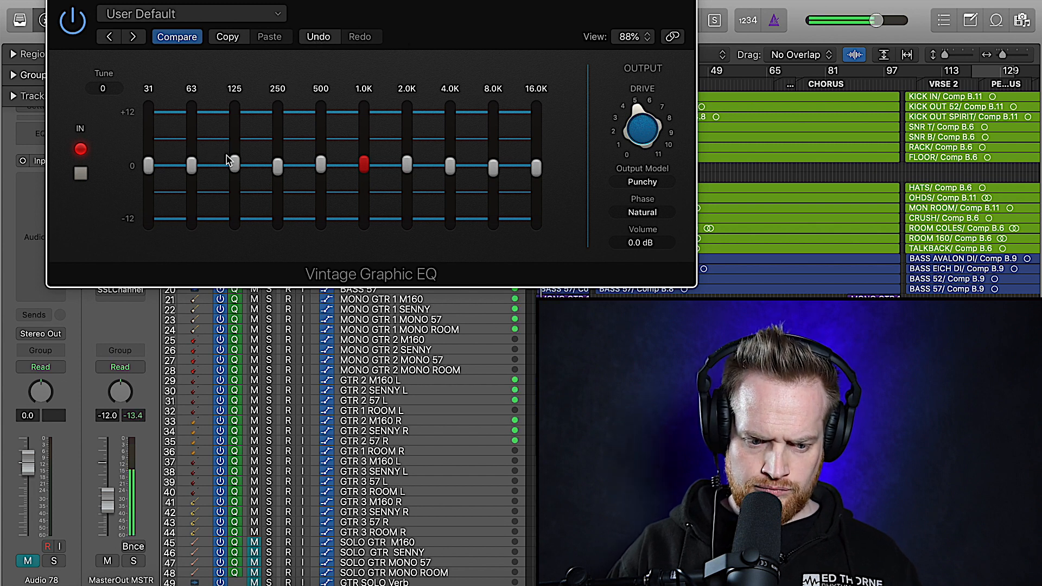
pyautogui.moveTo(235, 163); pyautogui.dragTo(278, 164)
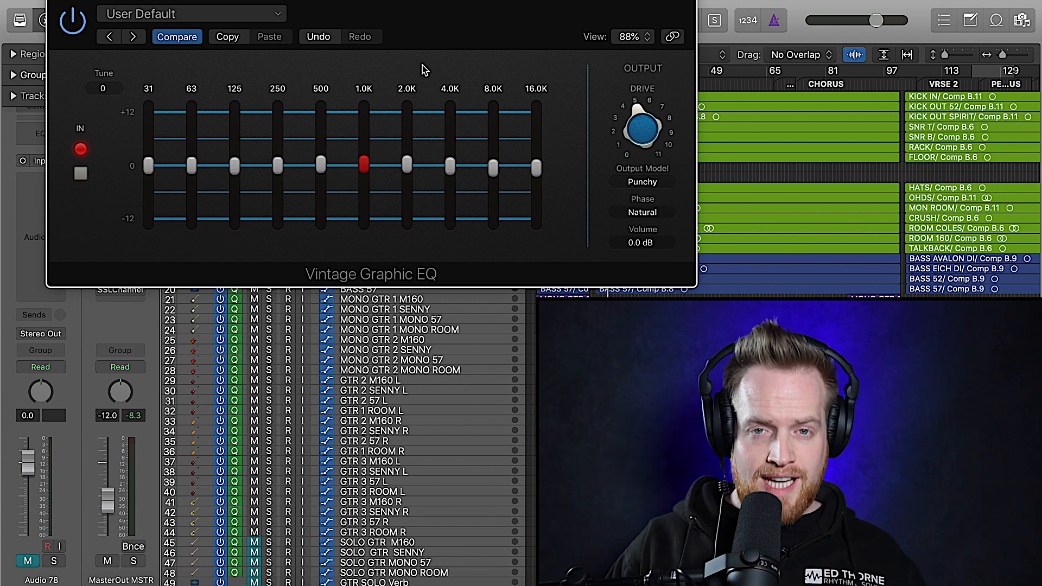
pyautogui.moveTo(321, 164); pyautogui.dragTo(533, 168)
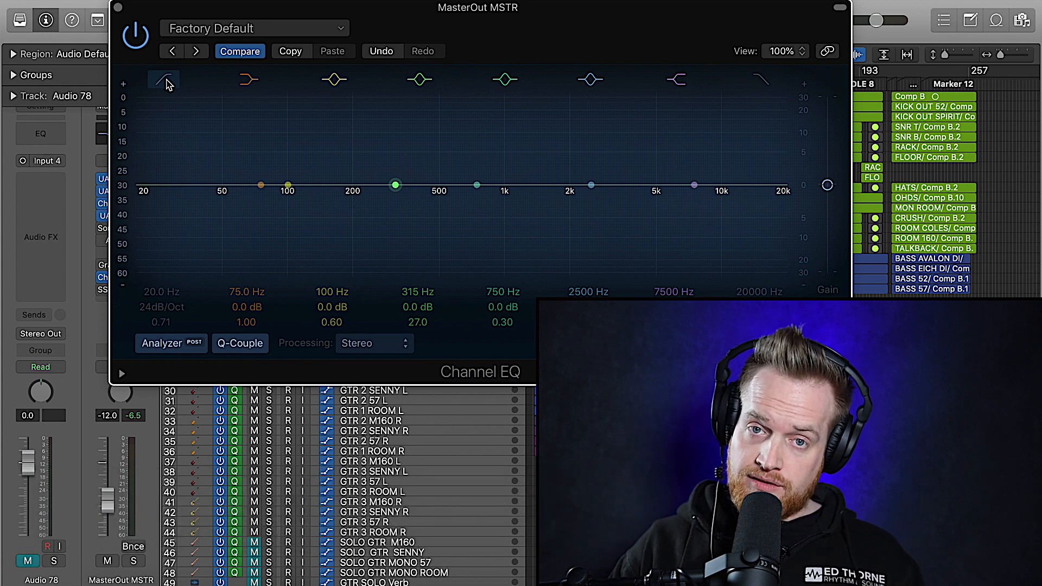
# Switch the Channel EQ's low-cut and high-cut filters on and off again.
pyautogui.click(165, 81)
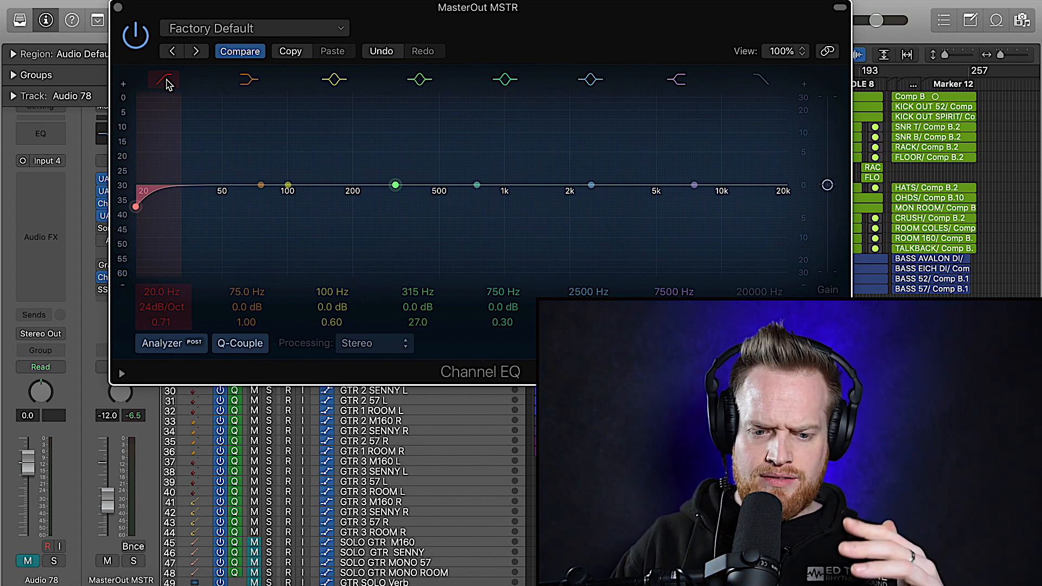
pyautogui.click(166, 81)
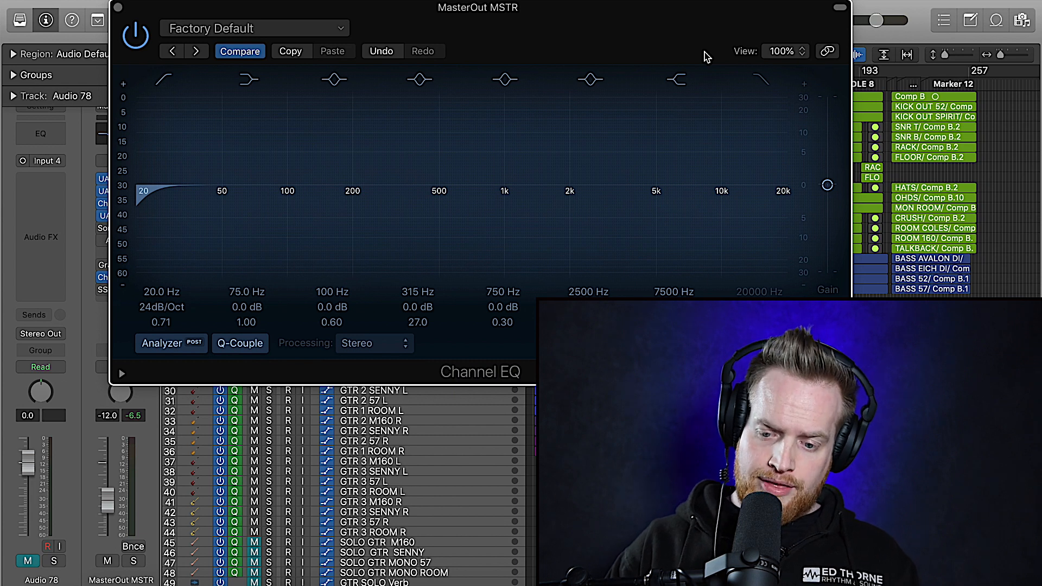
pyautogui.click(761, 80)
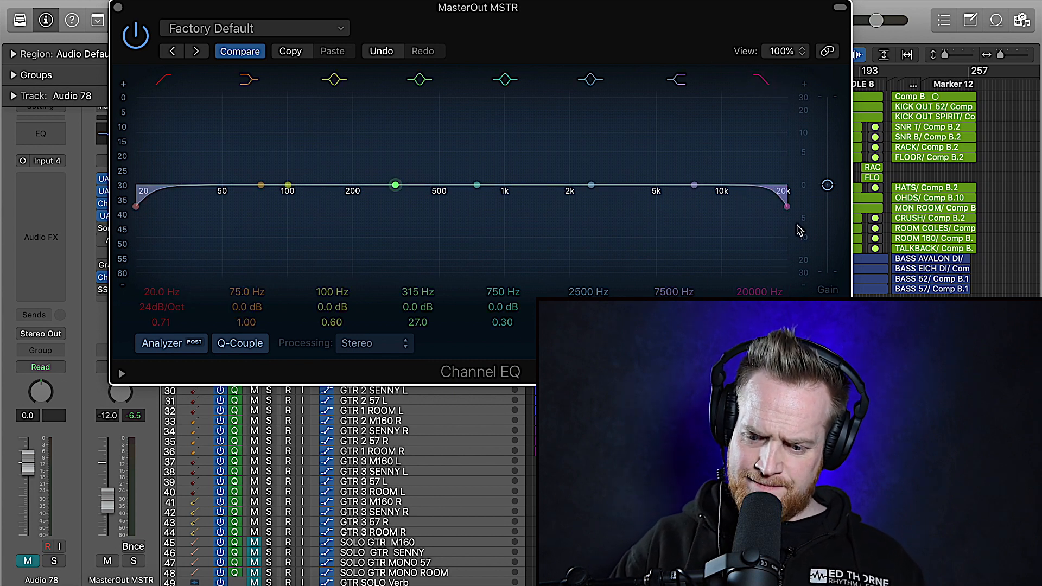
pyautogui.click(762, 80)
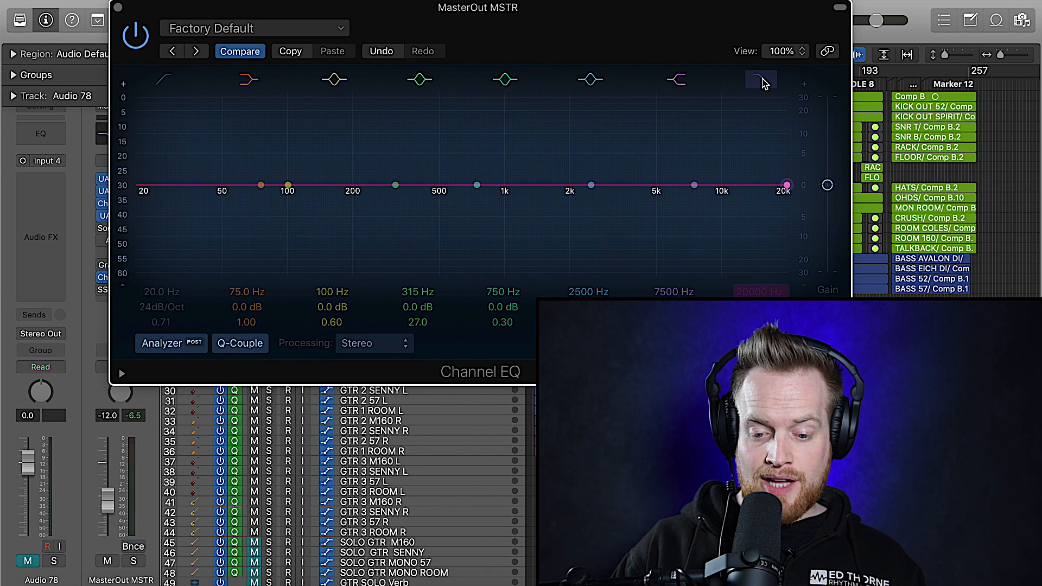
# Enable the low-cut filter during playback, sweep its frequency up past 670 Hz, and bring it back down to 31.5 Hz.
pyautogui.press('space')
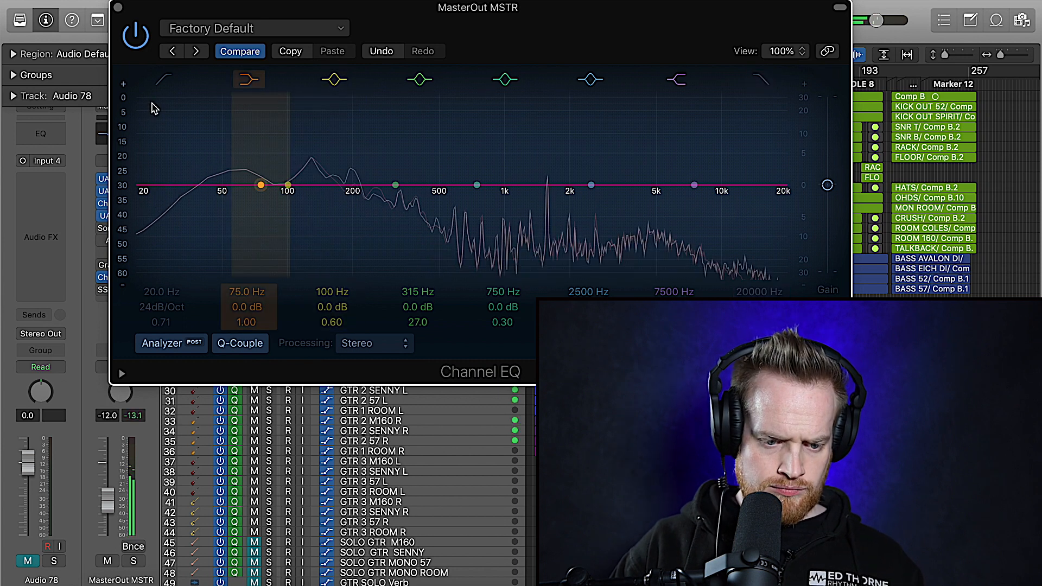
pyautogui.click(163, 80)
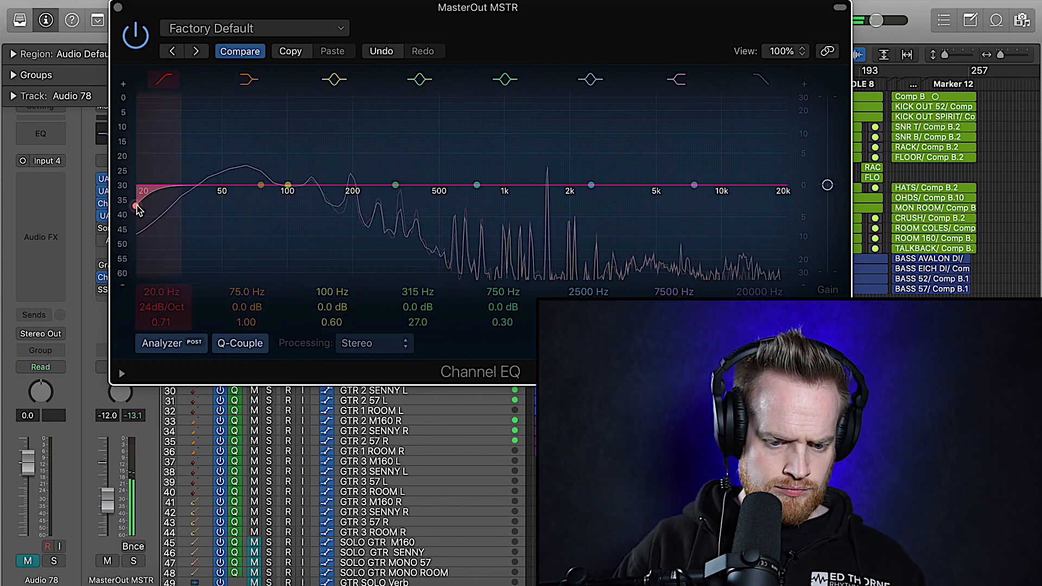
pyautogui.moveTo(138, 209); pyautogui.dragTo(251, 225)
pyautogui.moveTo(282, 222); pyautogui.dragTo(494, 210)
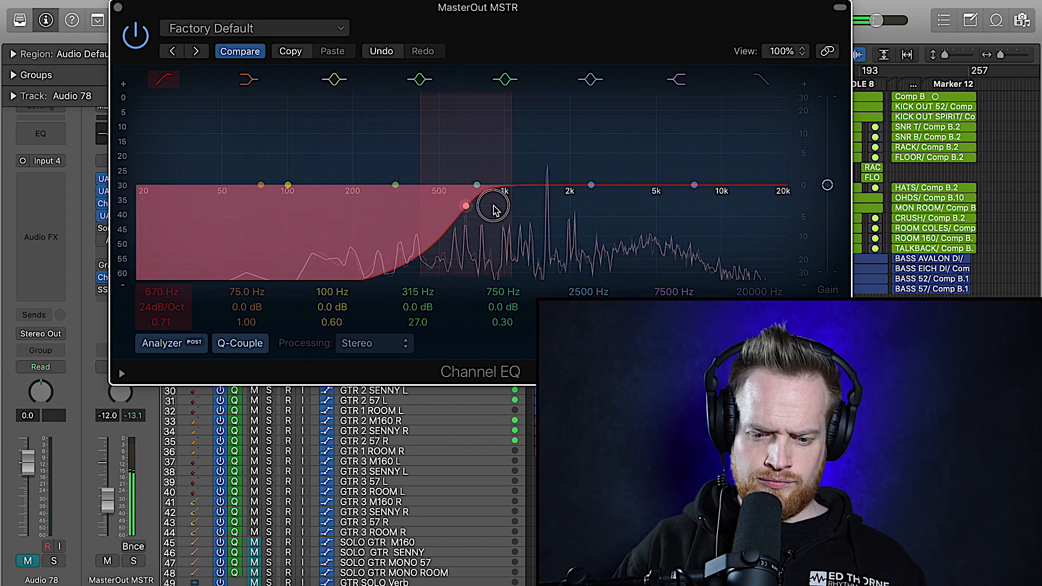
pyautogui.moveTo(585, 215); pyautogui.dragTo(179, 212)
pyautogui.press('space')
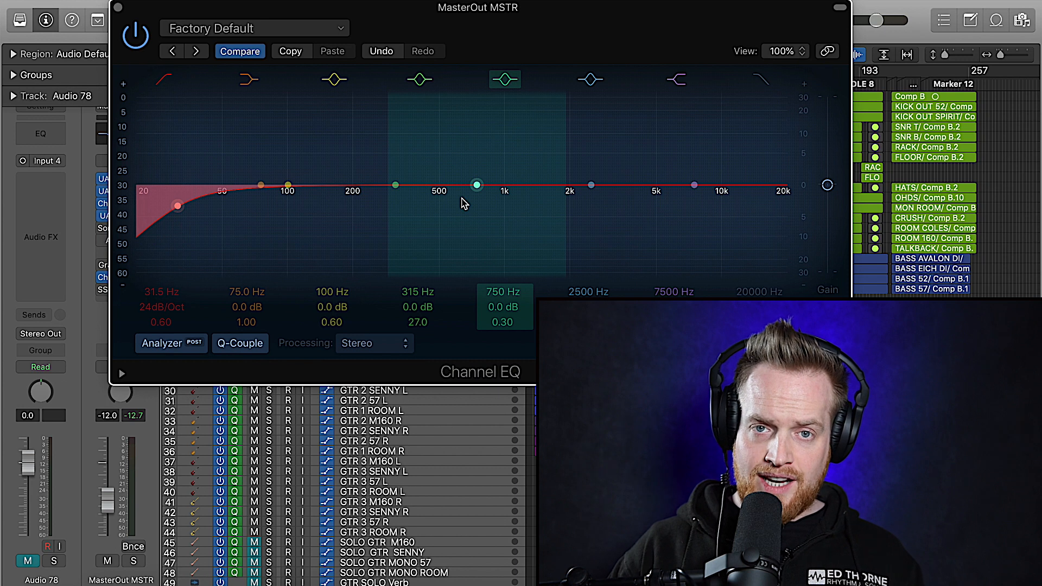
# Enable the high-cut filter during playback, sweep it down to about 235 Hz and back to 20000 Hz, and disable it.
pyautogui.press('space')
pyautogui.click(762, 79)
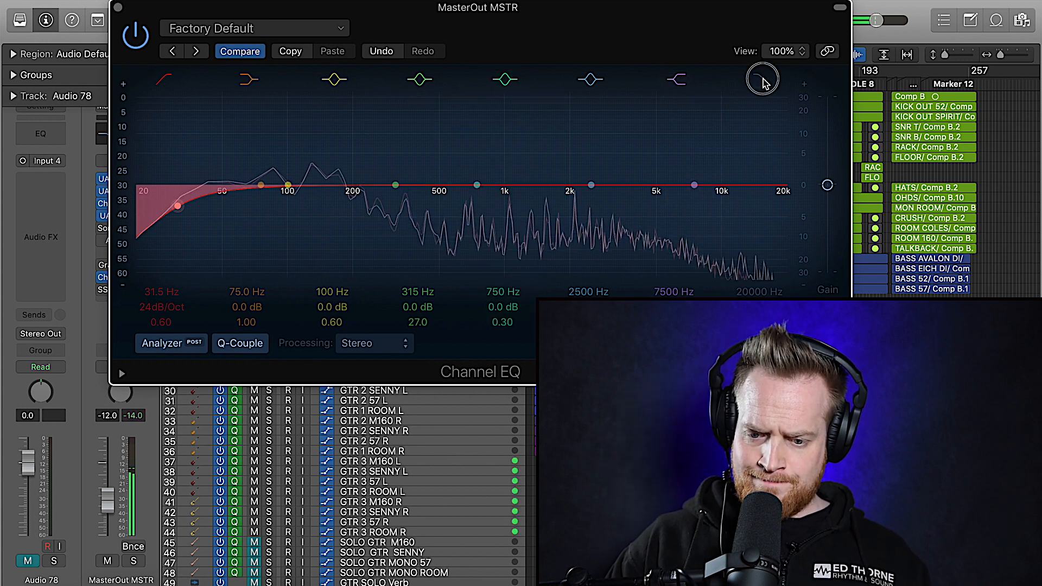
pyautogui.moveTo(788, 213); pyautogui.dragTo(380, 270)
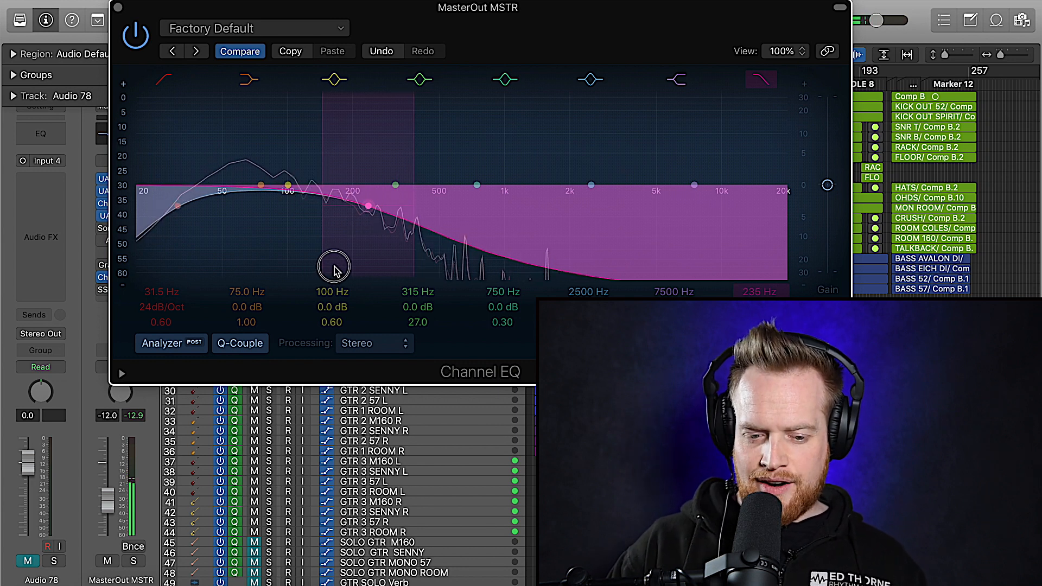
pyautogui.moveTo(422, 256); pyautogui.dragTo(792, 203)
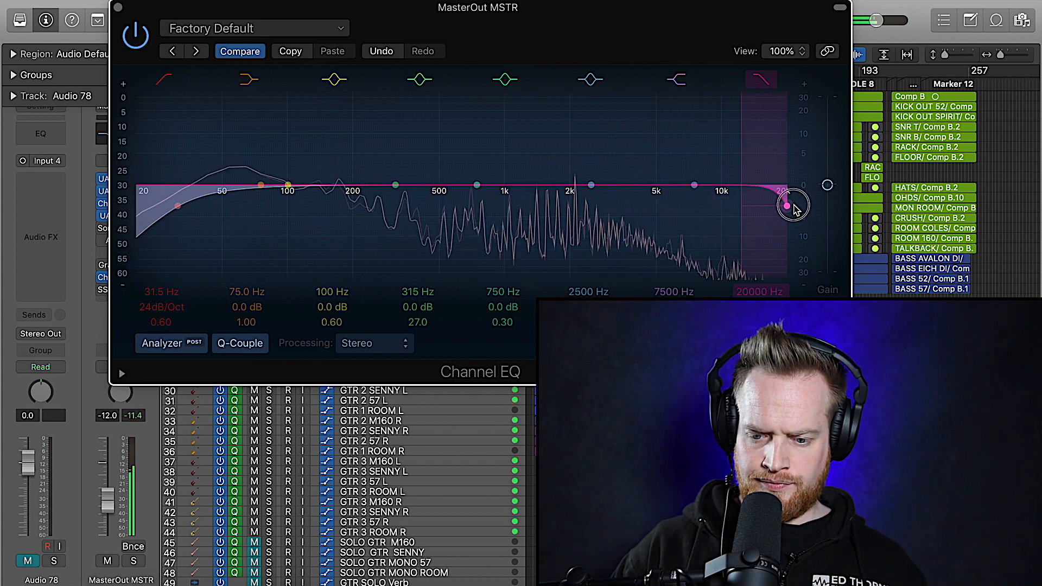
pyautogui.click(761, 79)
pyautogui.press('space')
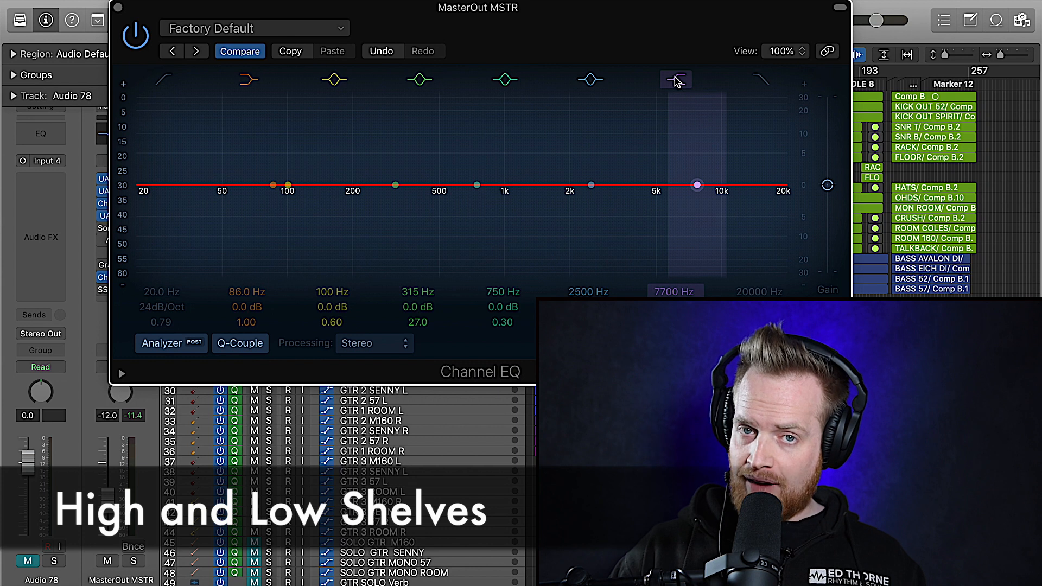
# Boost the low shelf to +5 dB at 88 Hz and return it to 0 dB.
pyautogui.moveTo(276, 183); pyautogui.dragTo(278, 171)
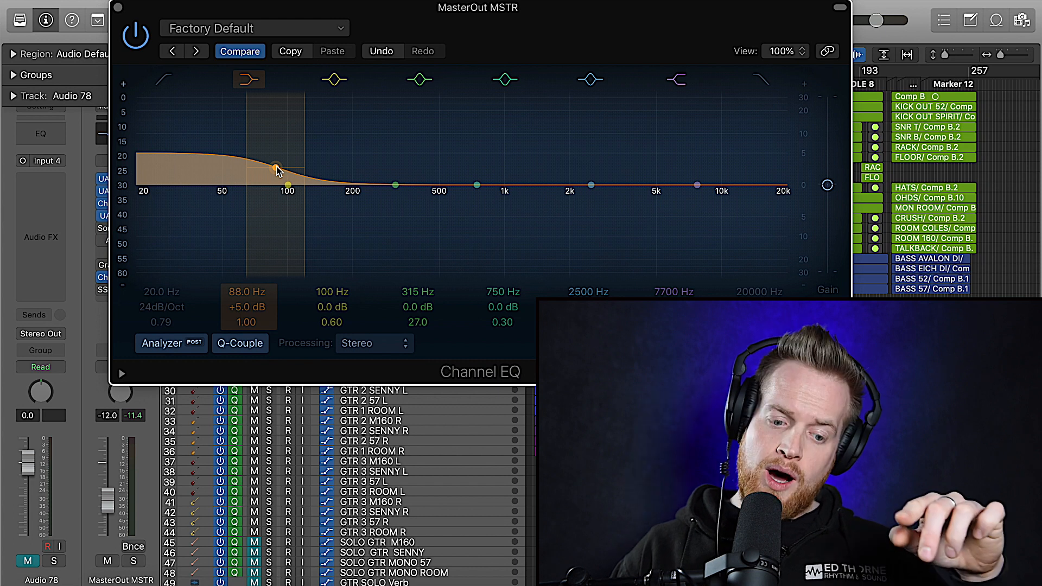
pyautogui.moveTo(276, 170); pyautogui.dragTo(274, 183)
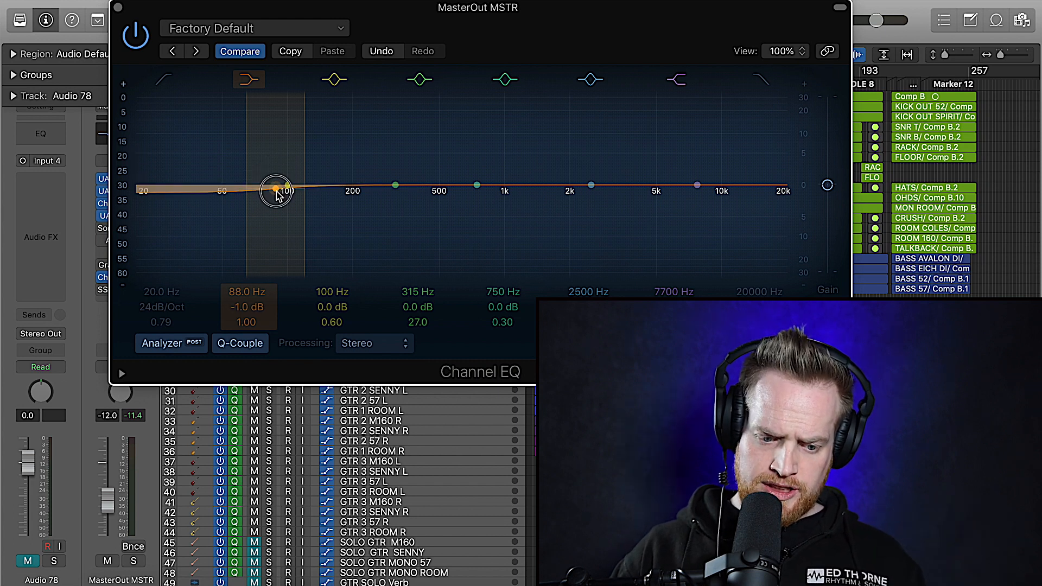
# Enable the 20 Hz low-cut filter and raise the low shelf's frequency to about 104 Hz with a boost.
pyautogui.click(137, 207)
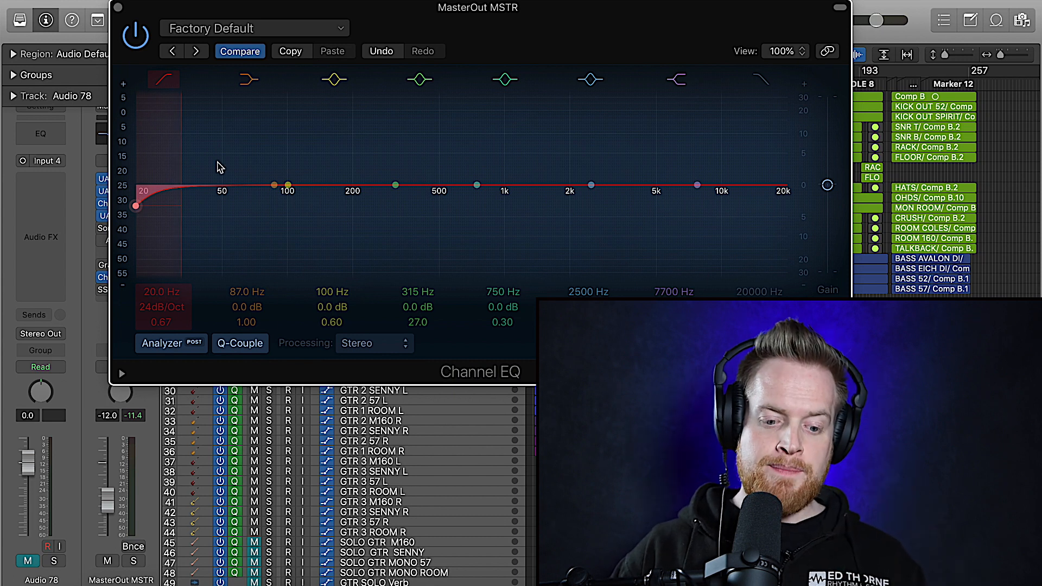
pyautogui.click(275, 186)
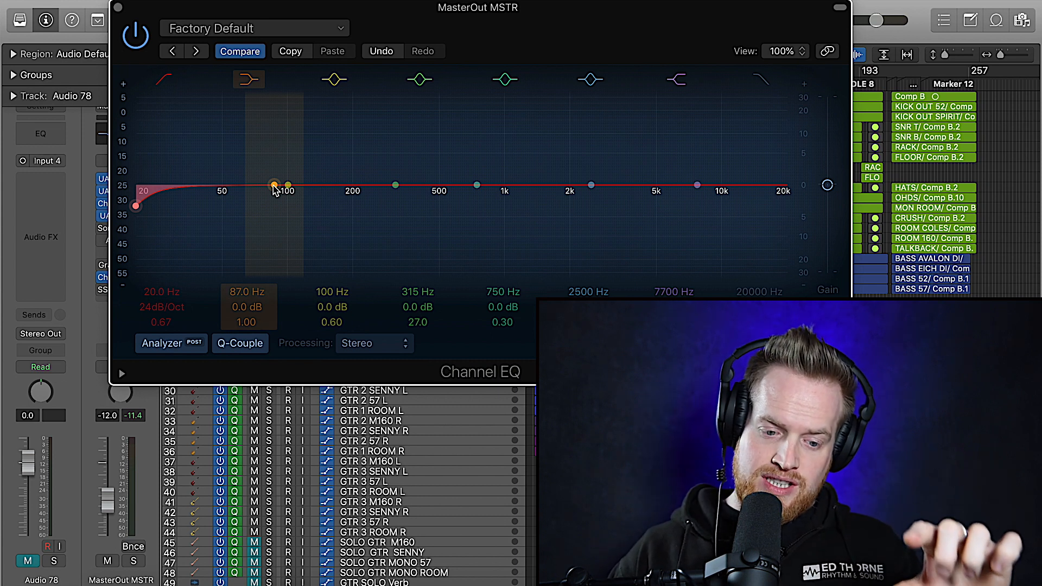
pyautogui.moveTo(274, 185); pyautogui.dragTo(291, 184)
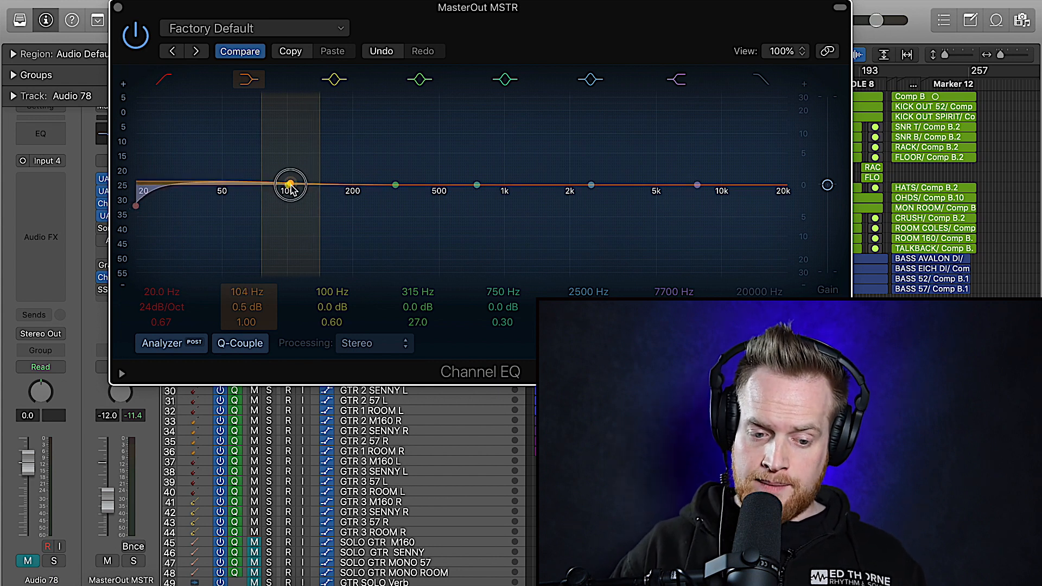
pyautogui.moveTo(291, 188); pyautogui.dragTo(290, 175)
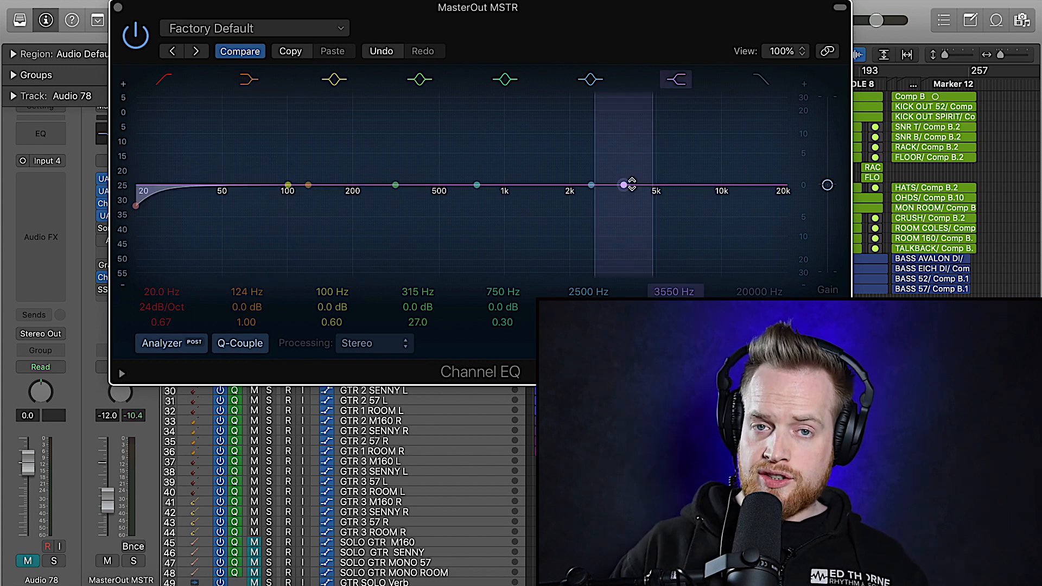
# Sweep the high shelf down to 1200 Hz and the low shelf up to 445 Hz and back to 80 Hz, leaving both at 0 dB.
pyautogui.moveTo(624, 186); pyautogui.dragTo(522, 172)
pyautogui.moveTo(304, 186); pyautogui.dragTo(437, 185)
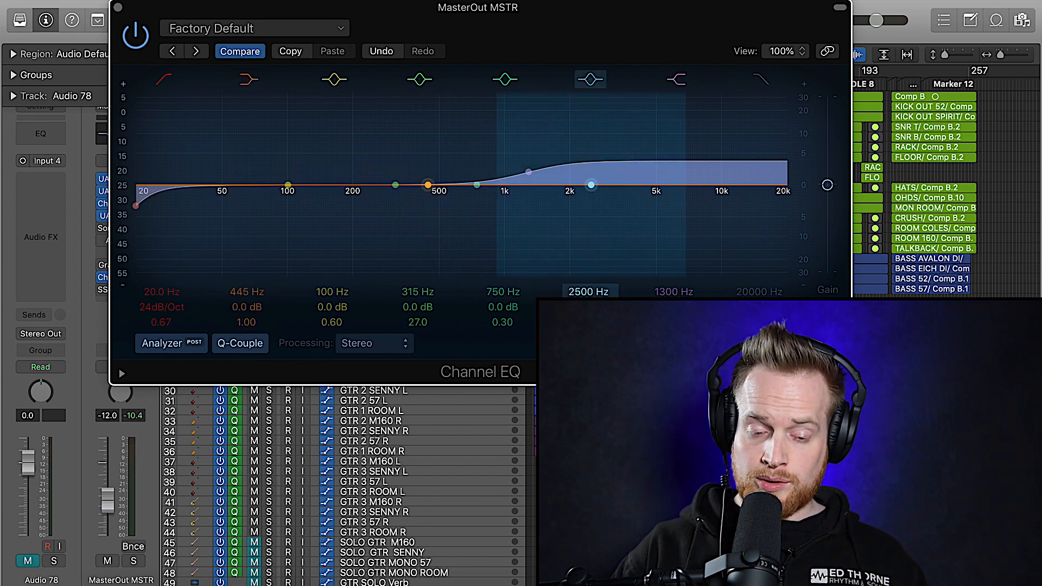
pyautogui.moveTo(529, 172)
pyautogui.mouseDown()
pyautogui.moveTo(524, 146)
pyautogui.moveTo(525, 239)
pyautogui.moveTo(522, 187)
pyautogui.mouseUp()
pyautogui.moveTo(428, 185); pyautogui.dragTo(307, 187)
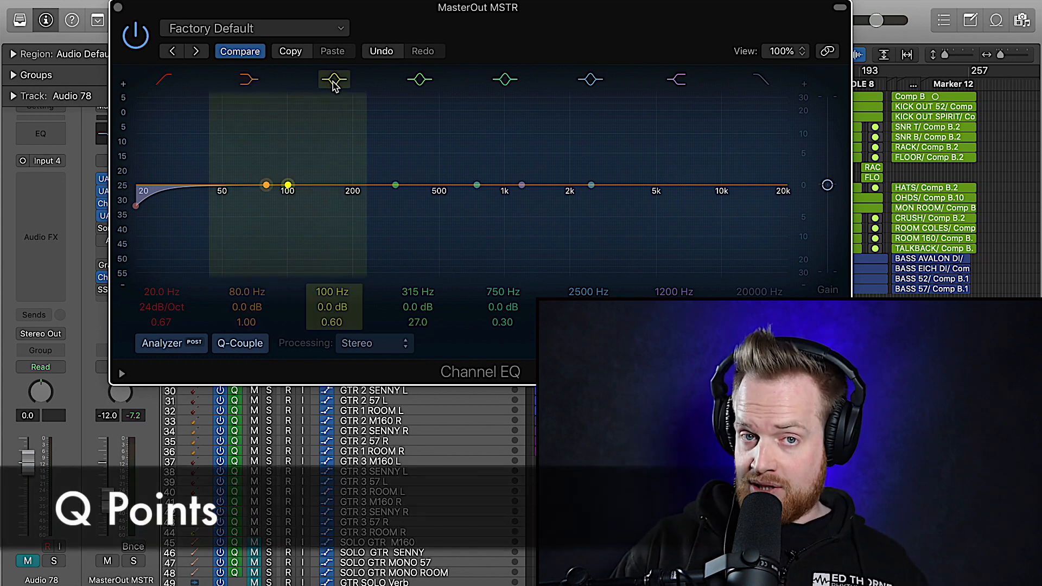
# Boost the 100 Hz bell band to +21.5 dB at 158 Hz with a Q of 4.80, and flatten it at 1880 Hz.
pyautogui.moveTo(287, 185); pyautogui.dragTo(348, 111)
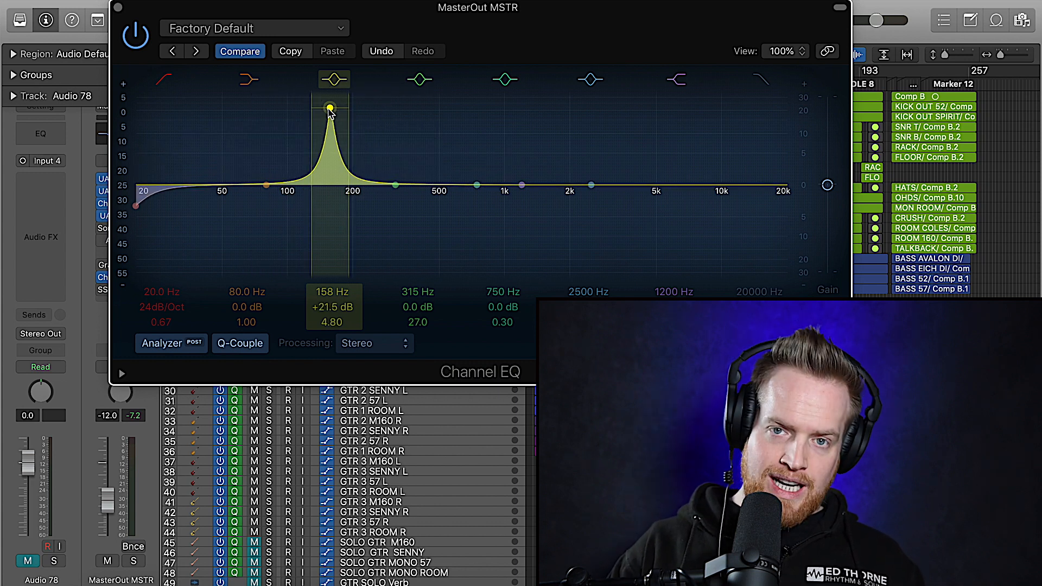
pyautogui.moveTo(331, 112); pyautogui.dragTo(568, 188)
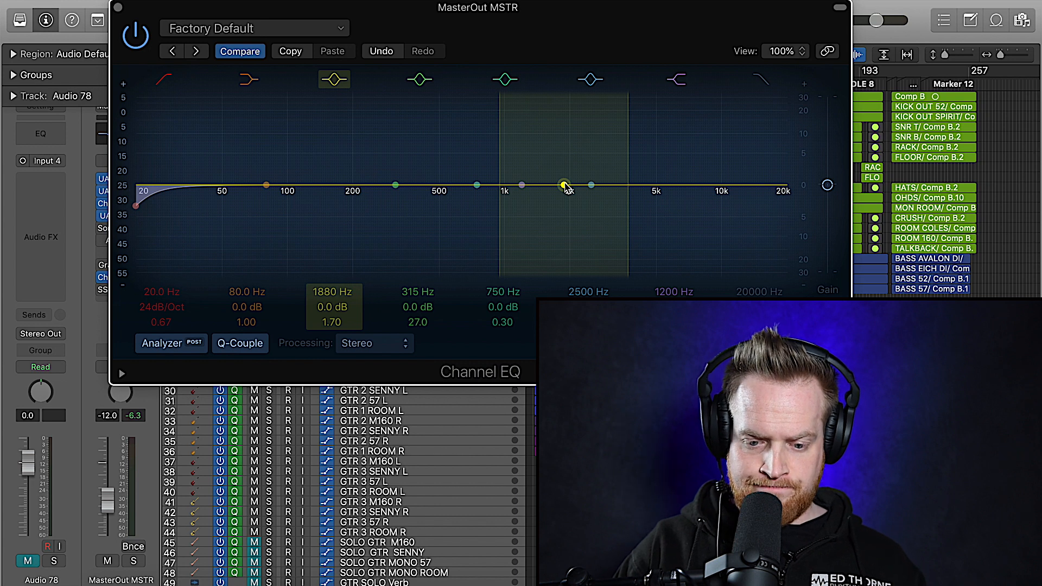
# During playback, sweep the same bell band through cuts at 142 Hz and 690 Hz to a +12 dB boost at 1680 Hz, Q 4.50.
pyautogui.press('space')
pyautogui.moveTo(567, 188); pyautogui.dragTo(302, 209)
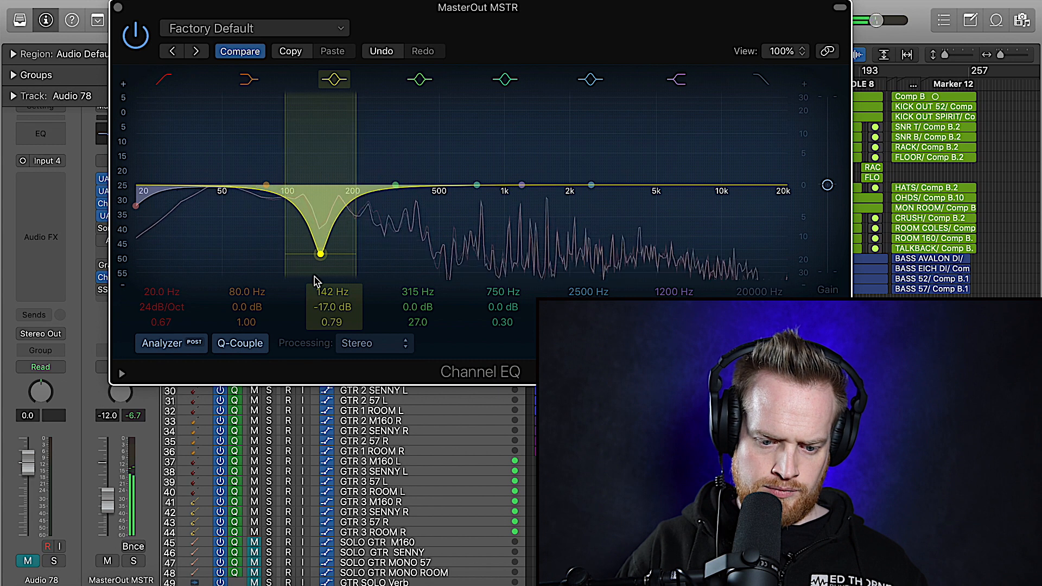
pyautogui.moveTo(321, 258); pyautogui.dragTo(481, 213)
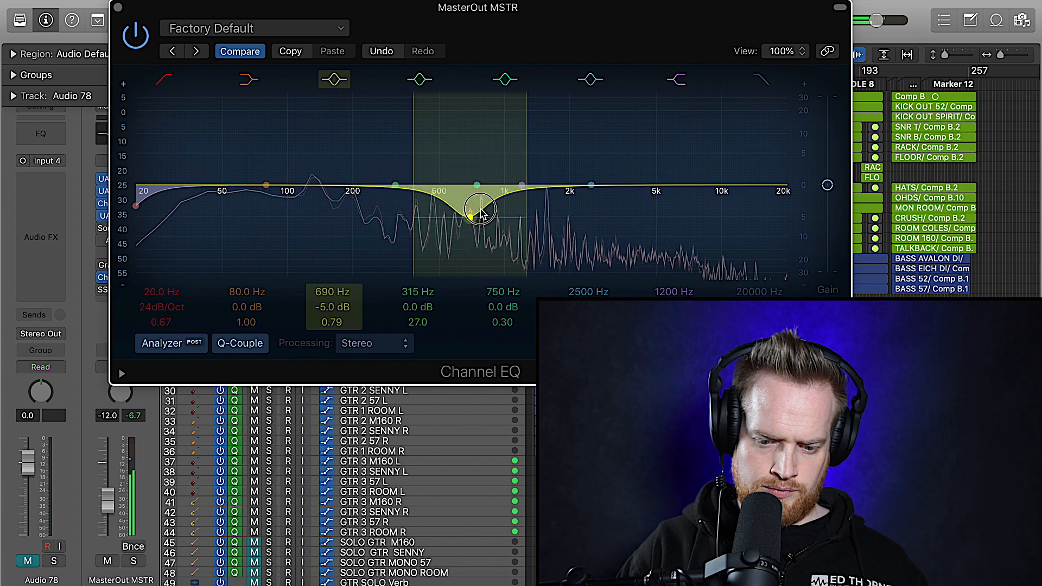
pyautogui.moveTo(481, 262); pyautogui.dragTo(483, 264)
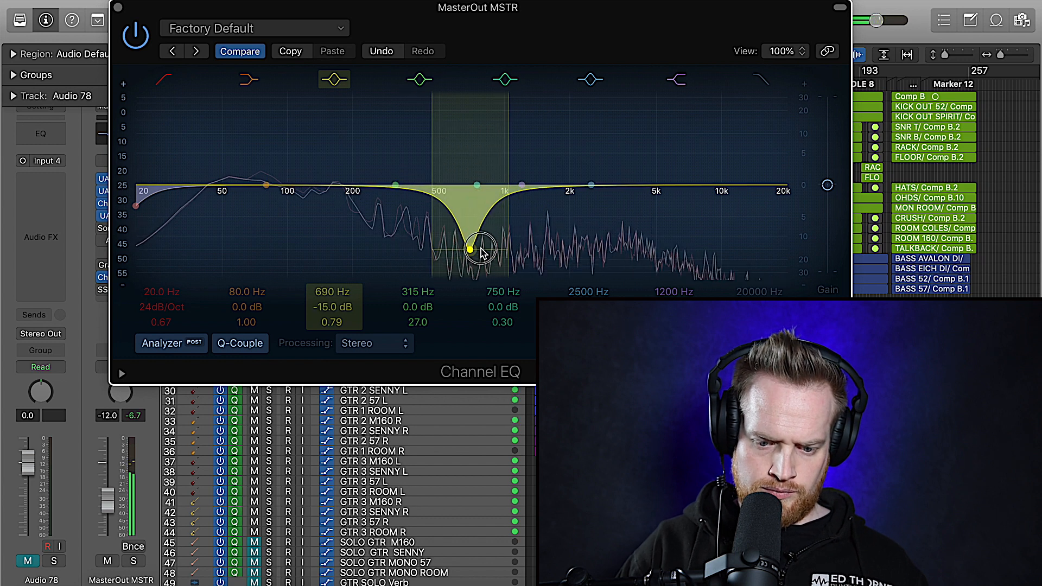
pyautogui.moveTo(480, 210); pyautogui.dragTo(480, 166)
pyautogui.moveTo(514, 154); pyautogui.dragTo(577, 126)
# Switch the Analyzer to Pre and turn the narrow bell boost into an 18.5 dB cut at 1560 Hz.
pyautogui.click(179, 344)
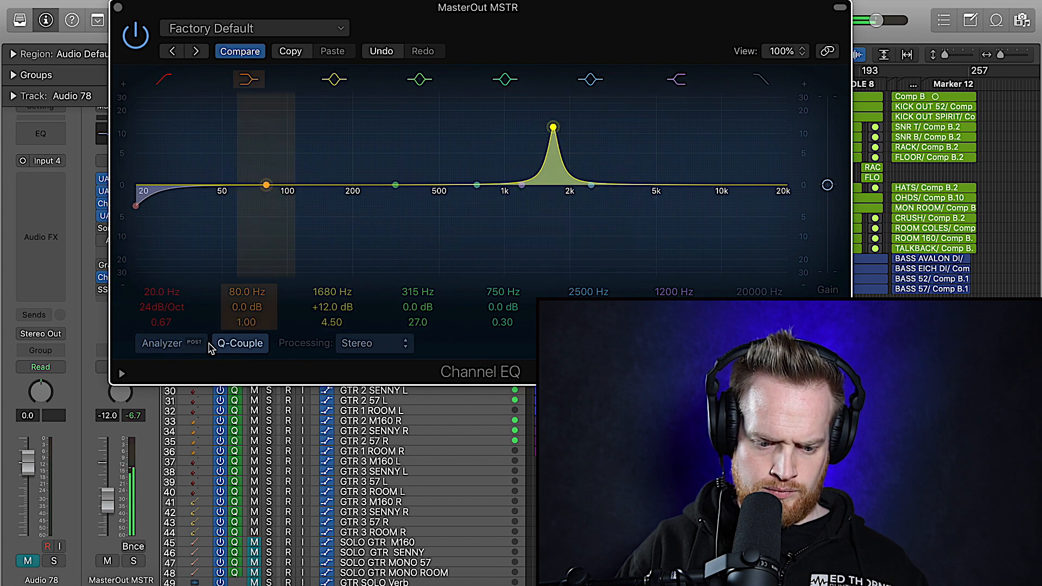
pyautogui.click(162, 345)
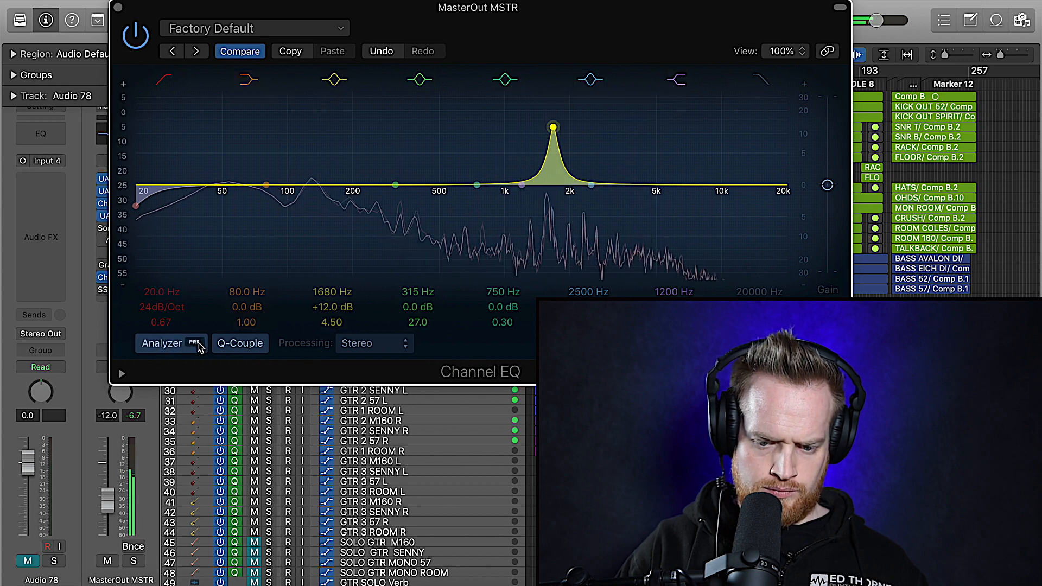
pyautogui.moveTo(553, 127); pyautogui.dragTo(539, 253)
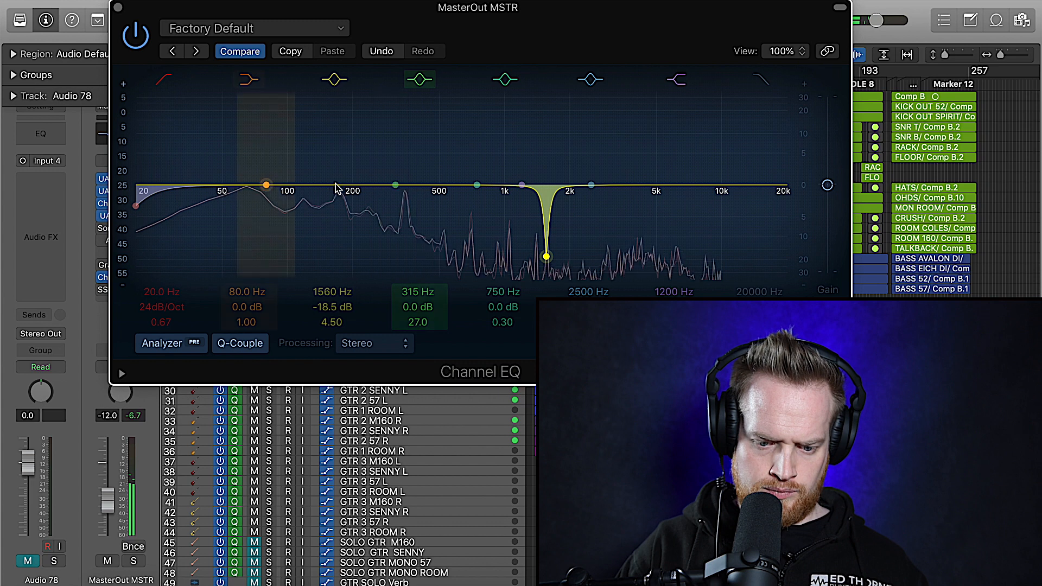
# Sweep the 315 Hz bell band to a +17.5 dB boost at 360 Hz, Q 6.60, and turn it into a deep cut.
pyautogui.moveTo(393, 175); pyautogui.dragTo(404, 112)
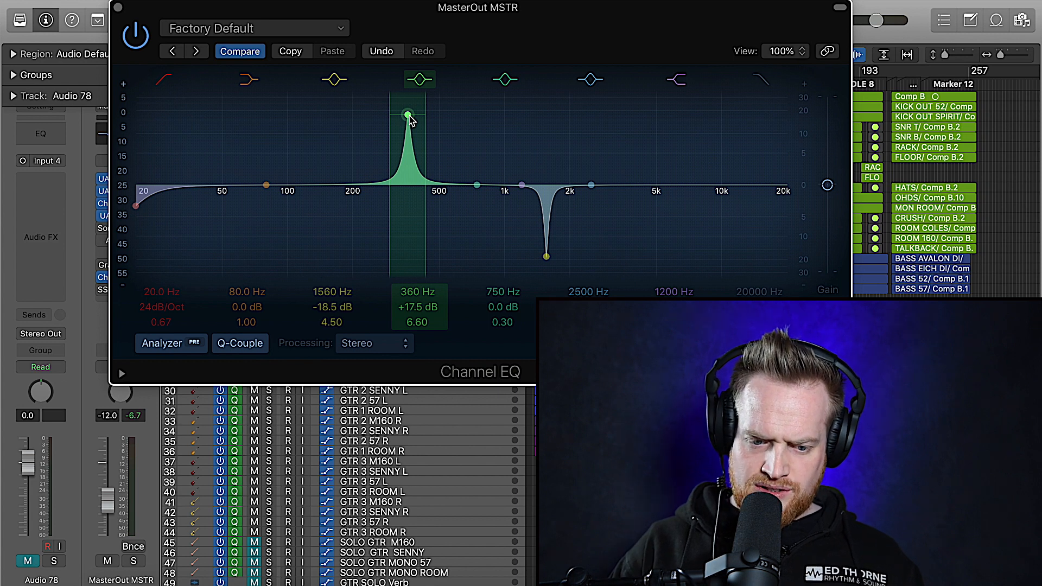
pyautogui.moveTo(408, 118); pyautogui.dragTo(409, 249)
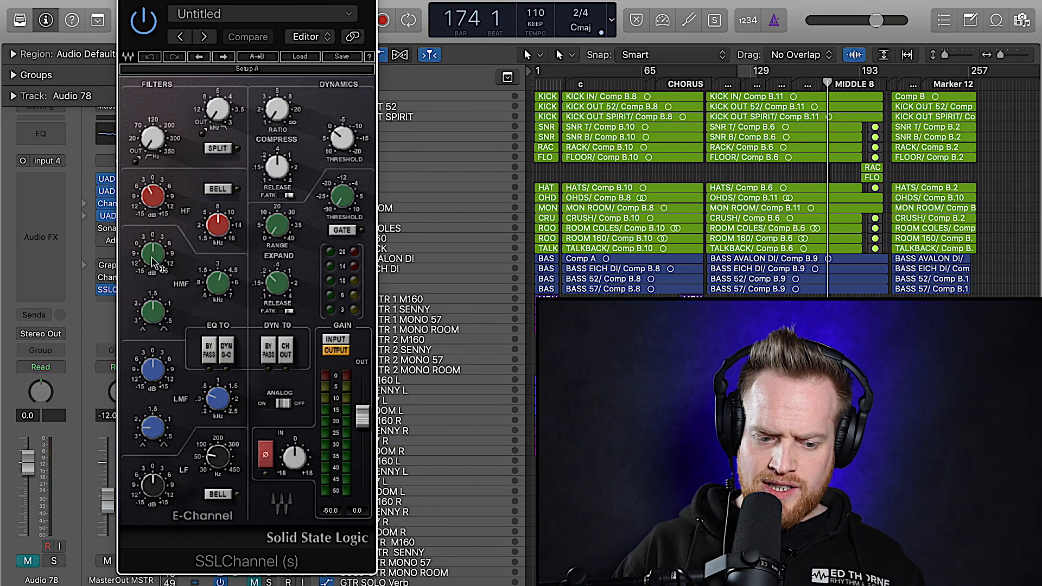
# Adjust the gain of the HMF and HF bands on the SSLChannel, setting the HF gain to about 0 dB.
pyautogui.moveTo(153, 263); pyautogui.dragTo(153, 254)
pyautogui.moveTo(152, 194); pyautogui.dragTo(151, 196)
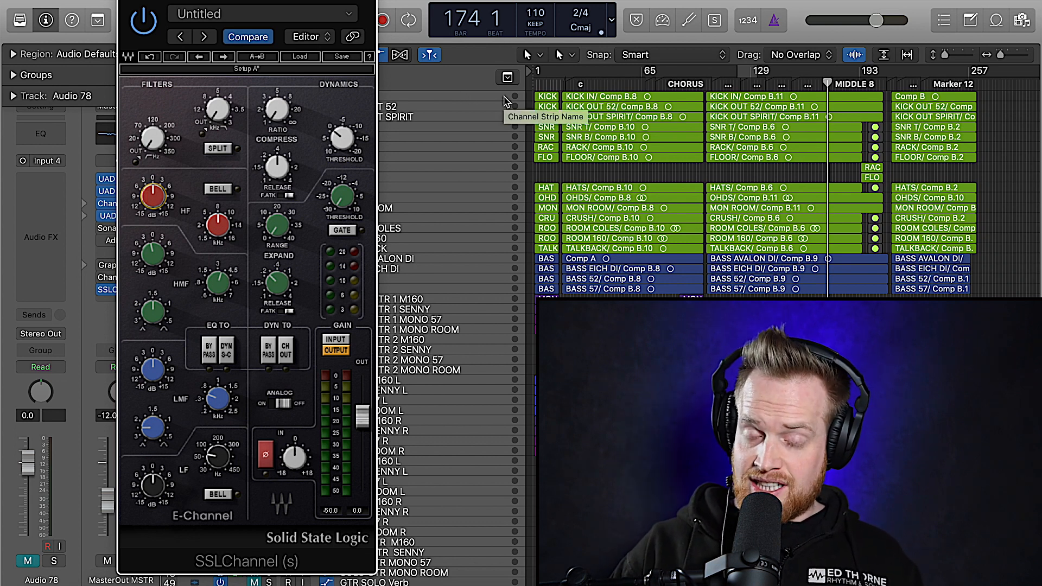
# Play the track, sweep the HMF band's frequency down, and reduce its gain.
pyautogui.press('space')
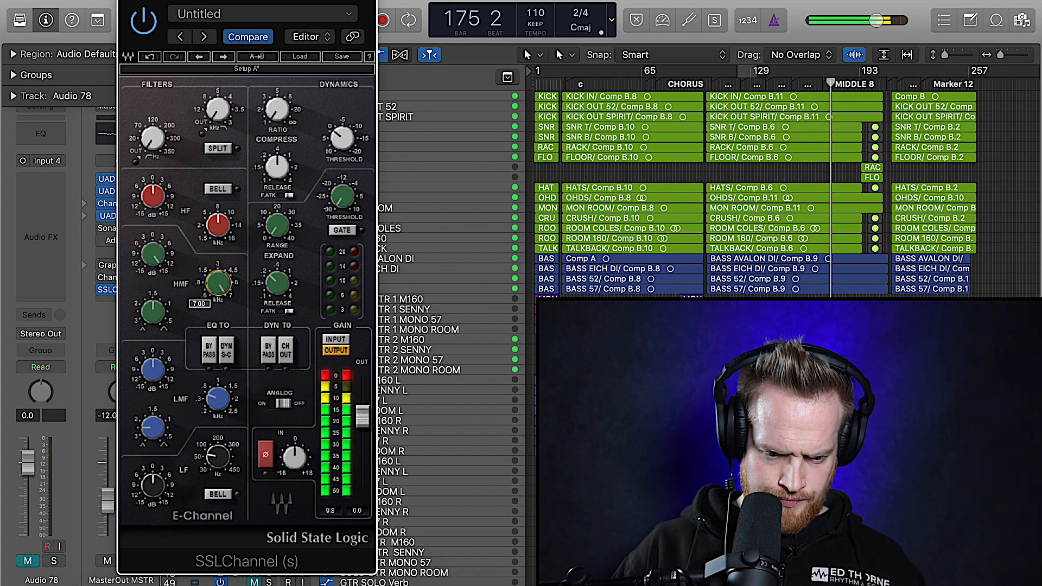
pyautogui.moveTo(218, 283); pyautogui.dragTo(218, 321)
pyautogui.moveTo(154, 254); pyautogui.dragTo(153, 266)
# Boost the LMF band, lower its frequency, and set its gain to -1.1 dB before stopping playback.
pyautogui.moveTo(154, 370); pyautogui.dragTo(154, 355)
pyautogui.moveTo(218, 399); pyautogui.dragTo(218, 413)
pyautogui.moveTo(153, 370); pyautogui.dragTo(154, 383)
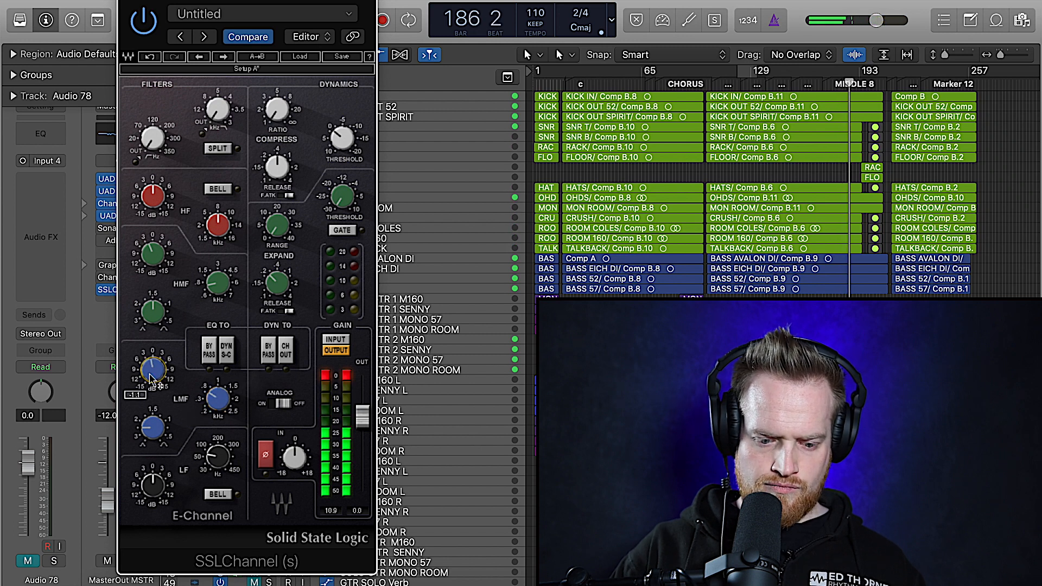
pyautogui.press('space')
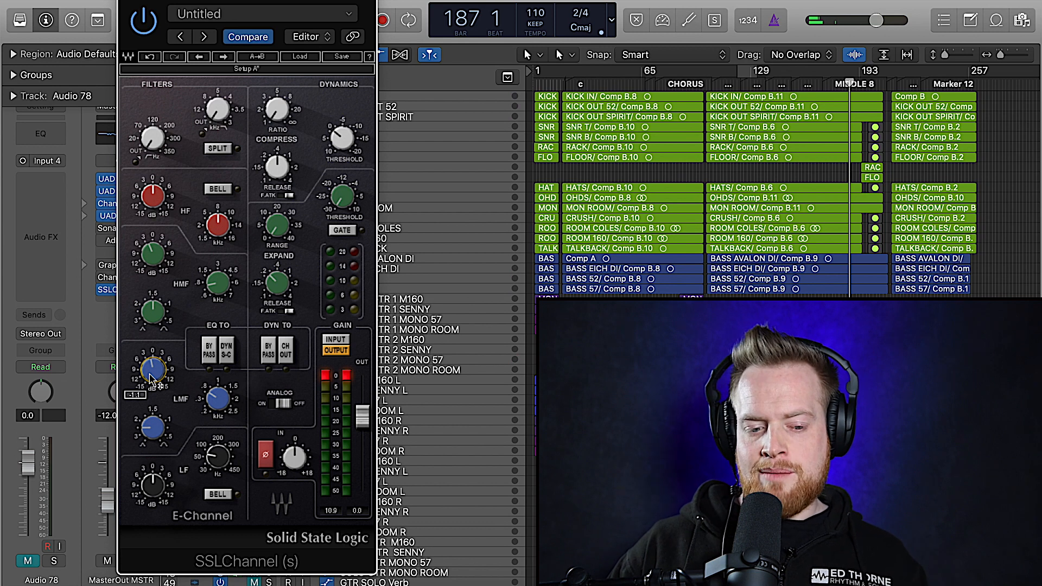